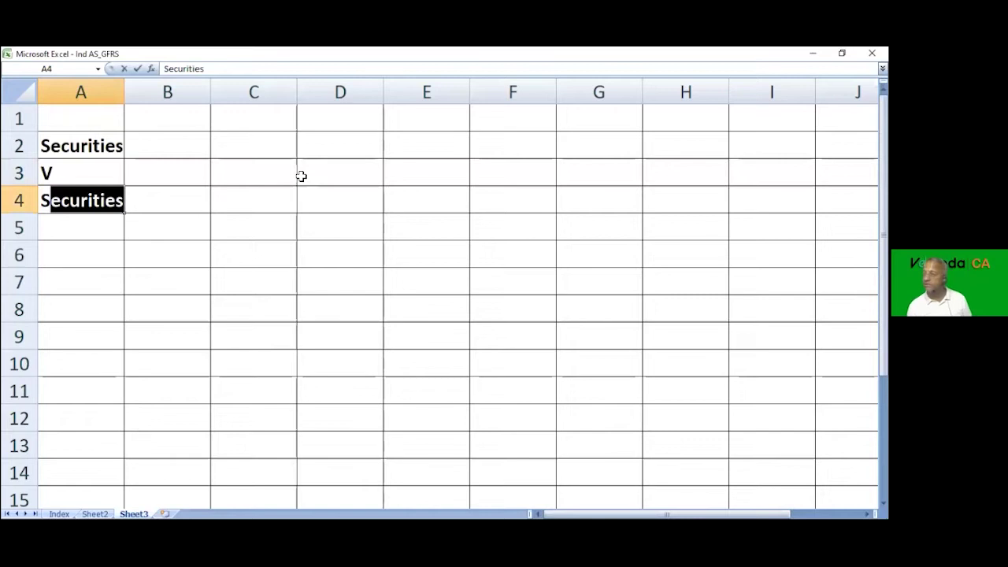
# - Enter securities C, S and A in A4:A6, rejecting the autocomplete suggestions
pyautogui.press('BackSpace')
pyautogui.press('BackSpace')
pyautogui.write('C')
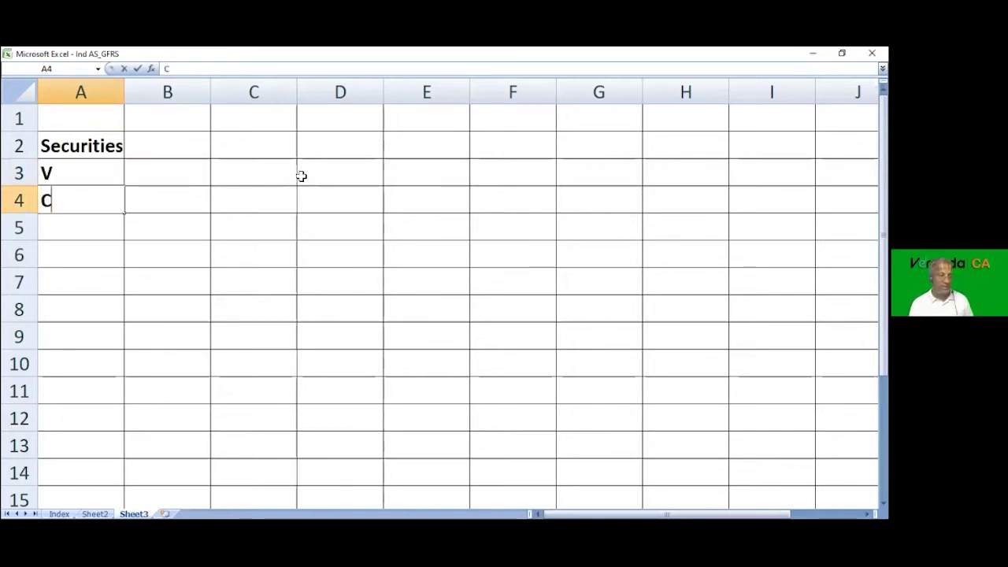
pyautogui.press('Return')
pyautogui.write('S')
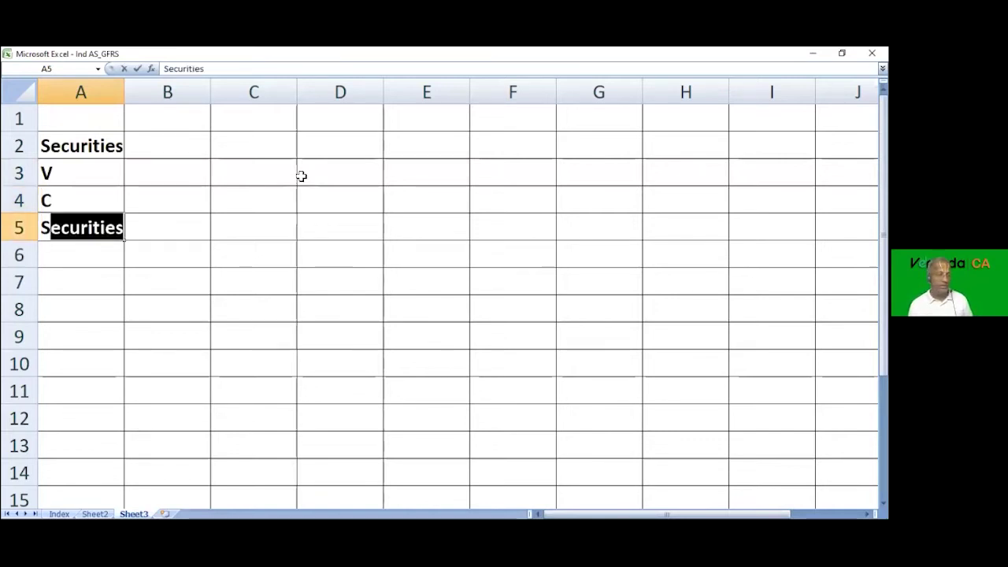
pyautogui.press('BackSpace')
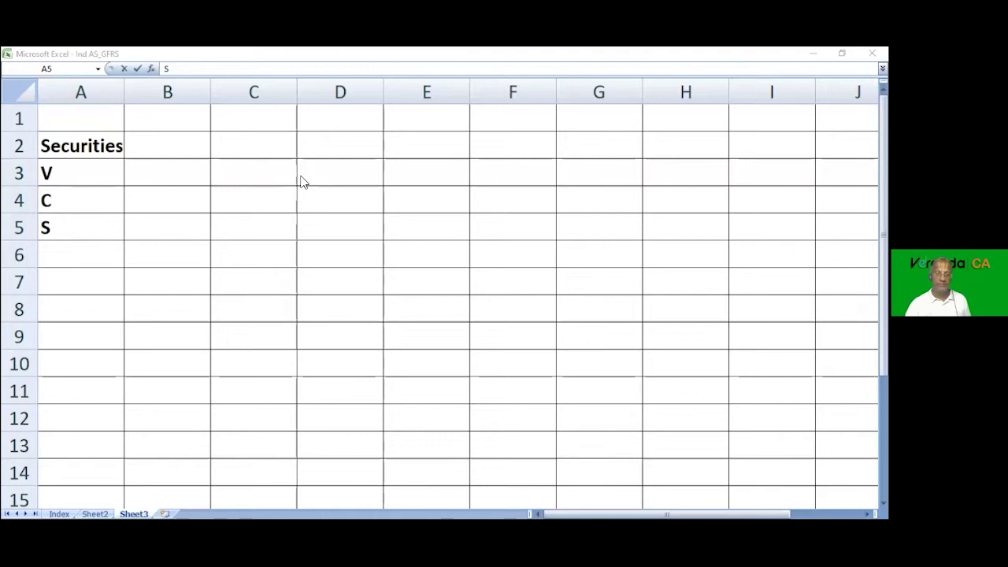
pyautogui.hotkey('alt', 'Tab')
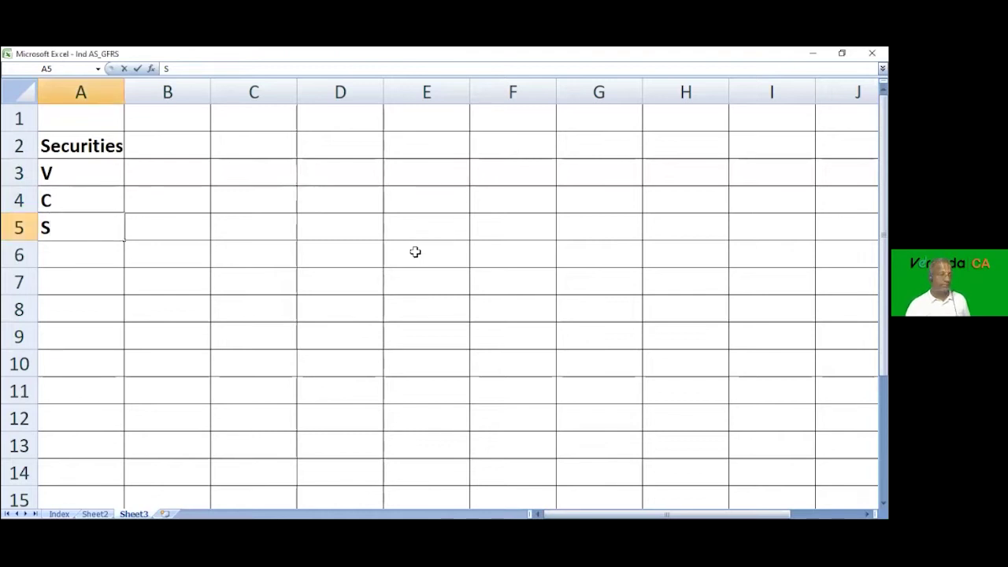
pyautogui.click(102, 259)
pyautogui.write('A')
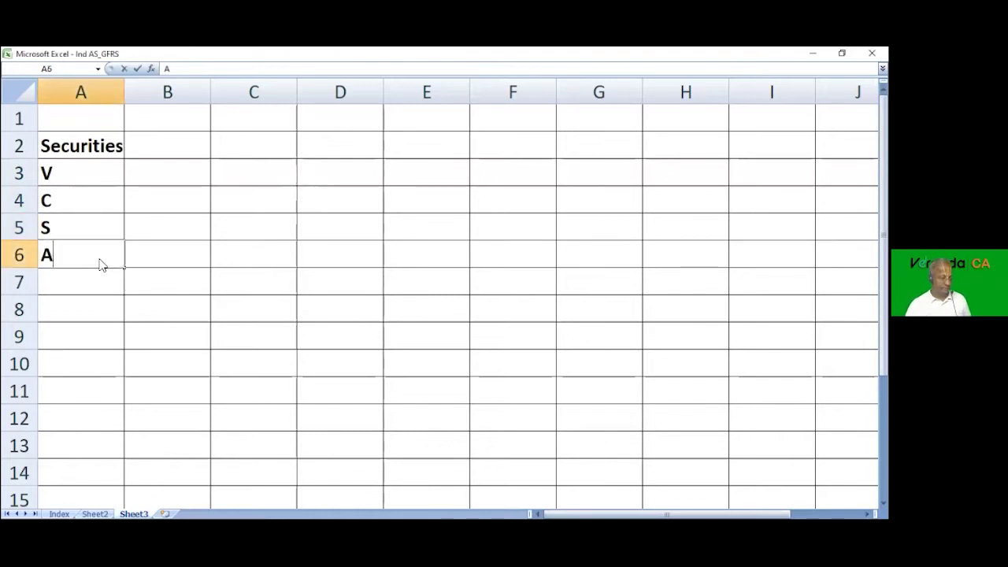
pyautogui.click(181, 144)
# - Add a 'Nos' heading in B2 with quantities 10000, 5000, 8000 and 2000 below
pyautogui.write('Nos')
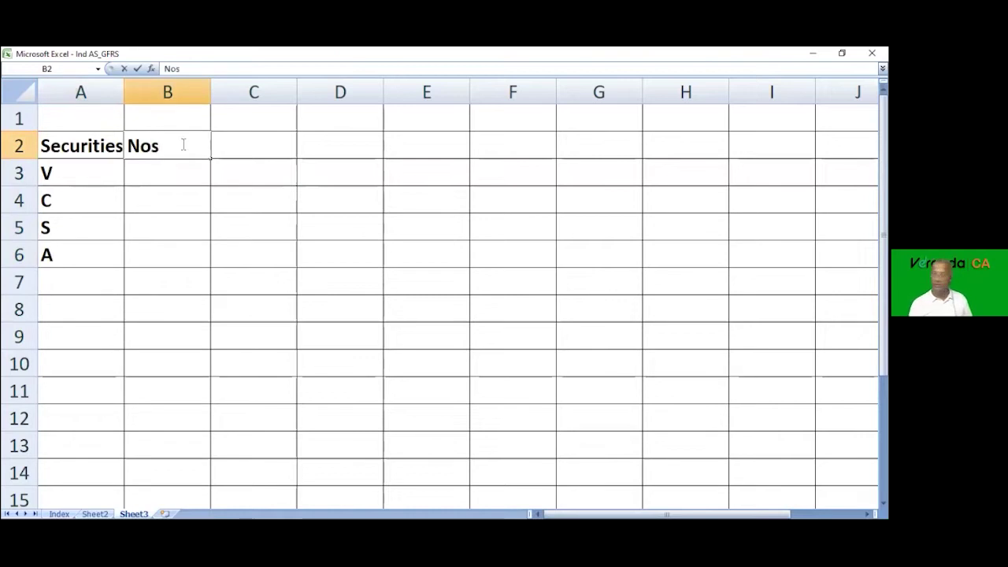
pyautogui.press('Return')
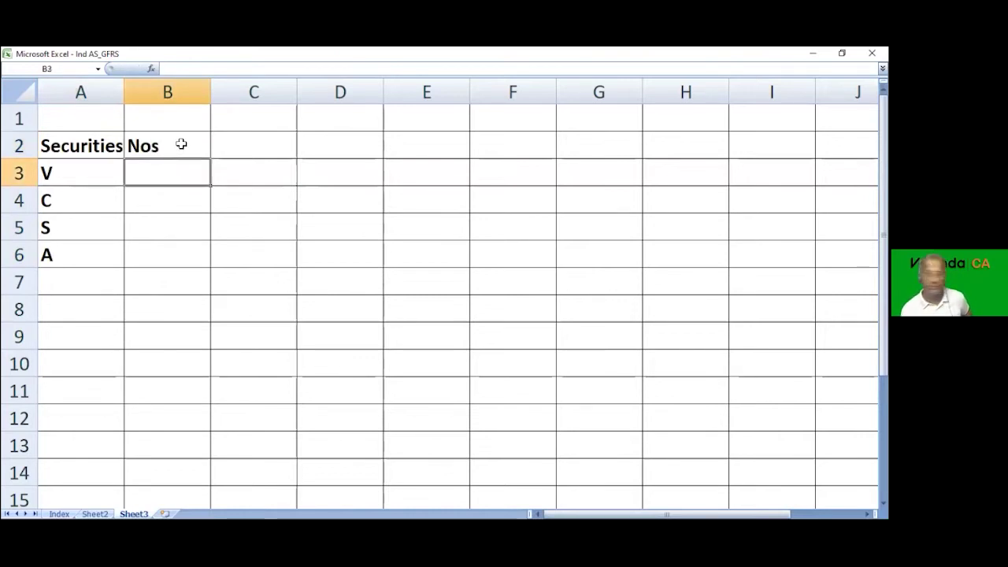
pyautogui.write('10000')
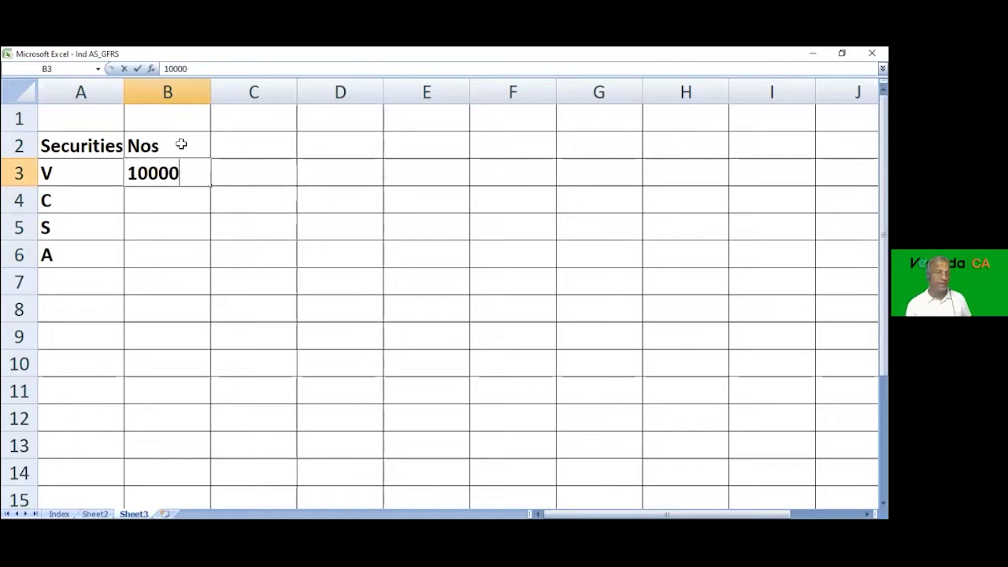
pyautogui.press('Return')
pyautogui.write('5000')
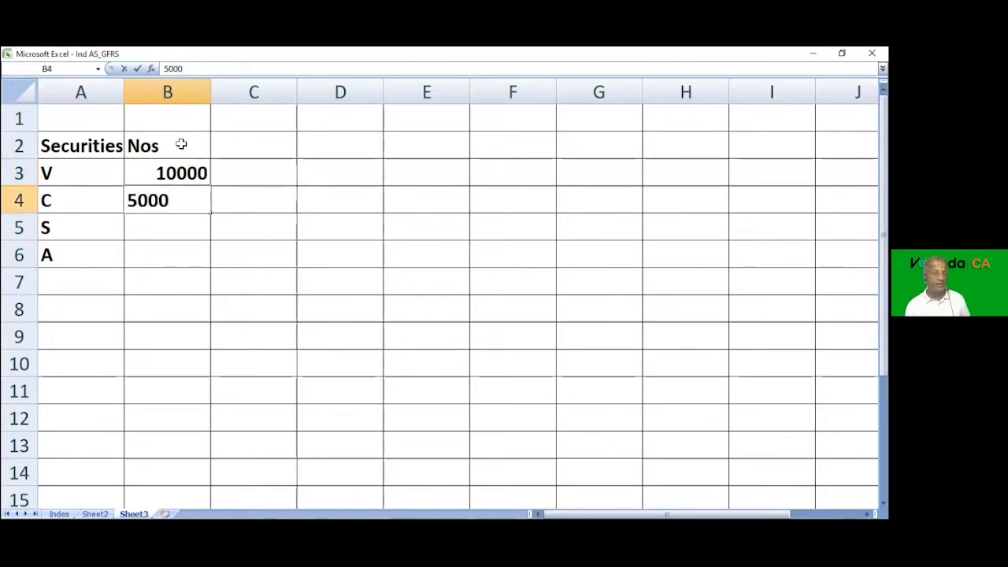
pyautogui.press('Return')
pyautogui.write('8000')
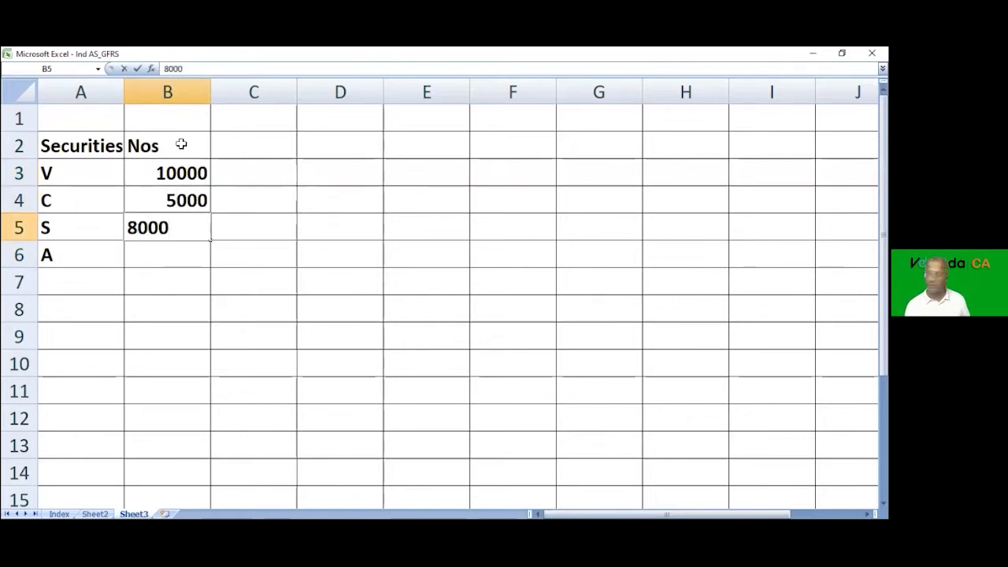
pyautogui.press('Return')
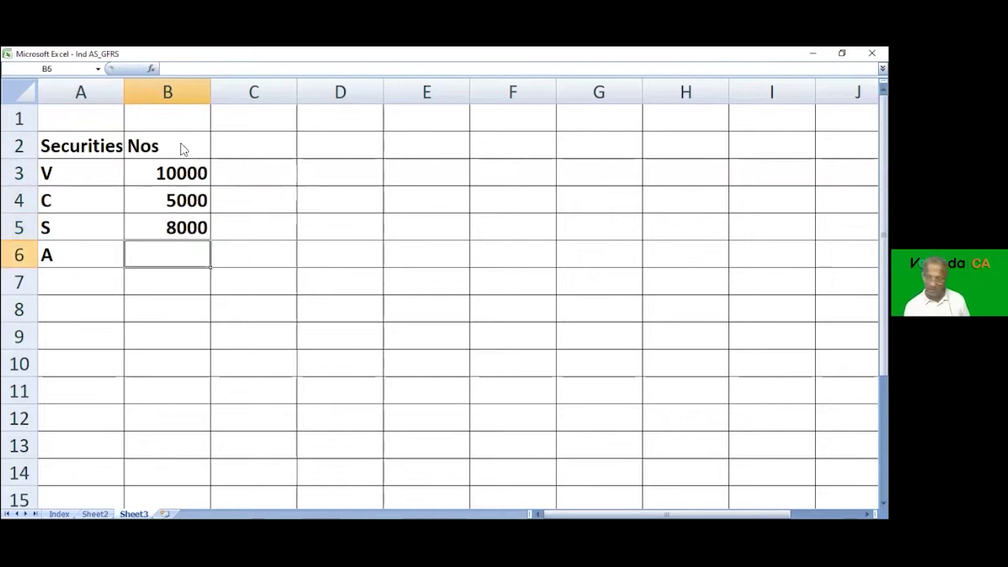
pyautogui.write('2000')
pyautogui.click(233, 148)
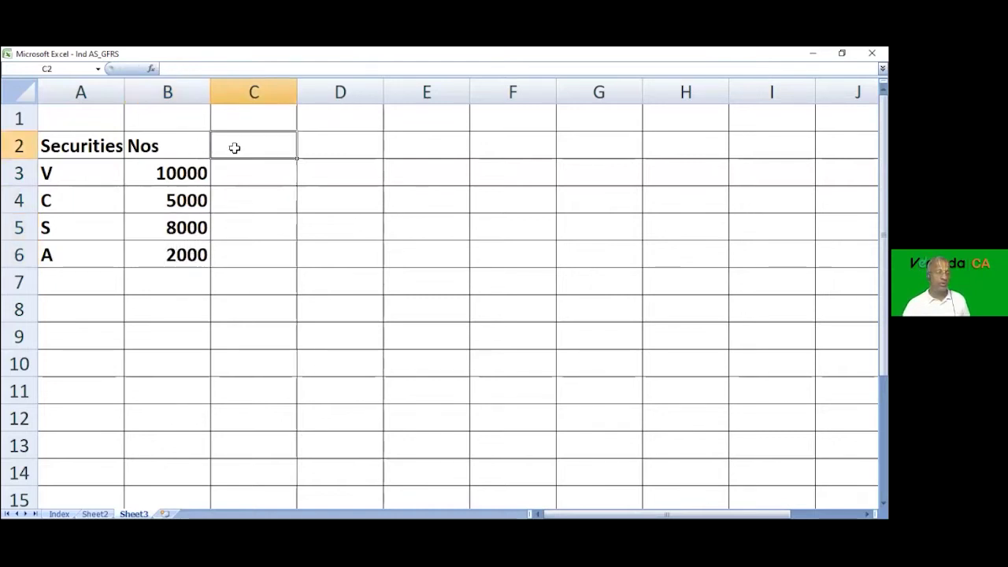
# - Add a 'Prices' column in C2 with prices 50, 20, 25 and 200
pyautogui.write('S')
pyautogui.press('BackSpace')
pyautogui.write('Pr')
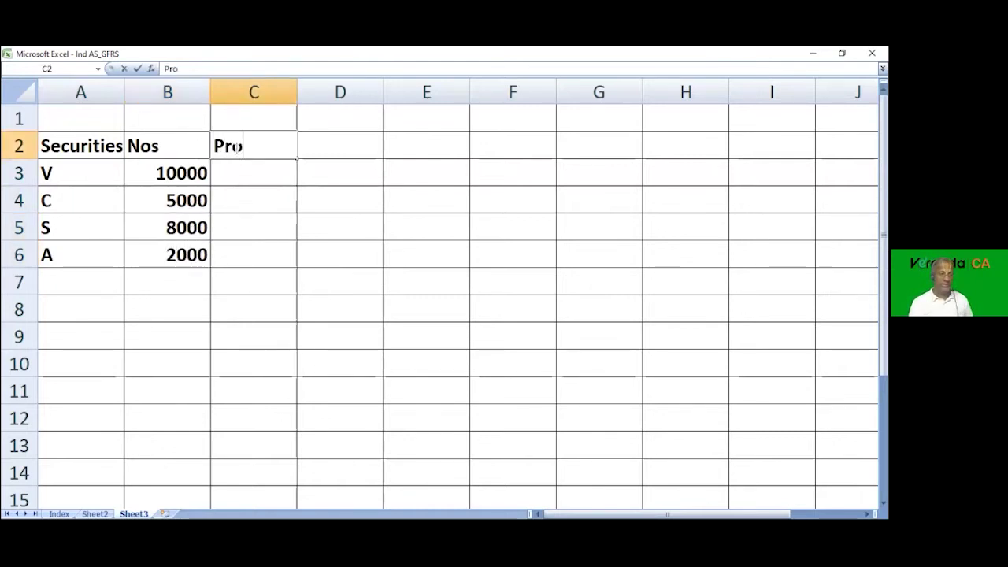
pyautogui.write('ices')
pyautogui.press('Return')
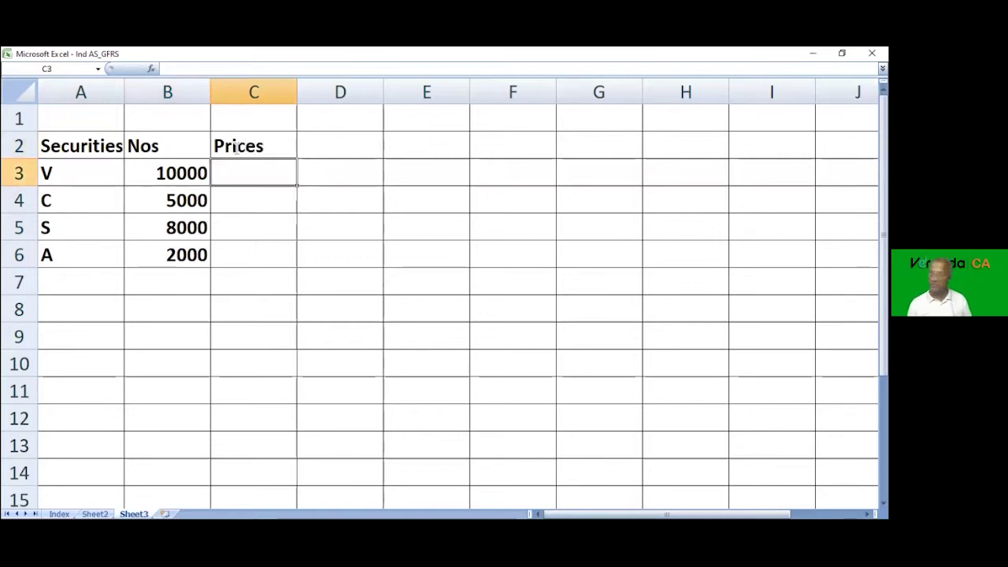
pyautogui.write('50')
pyautogui.press('Return')
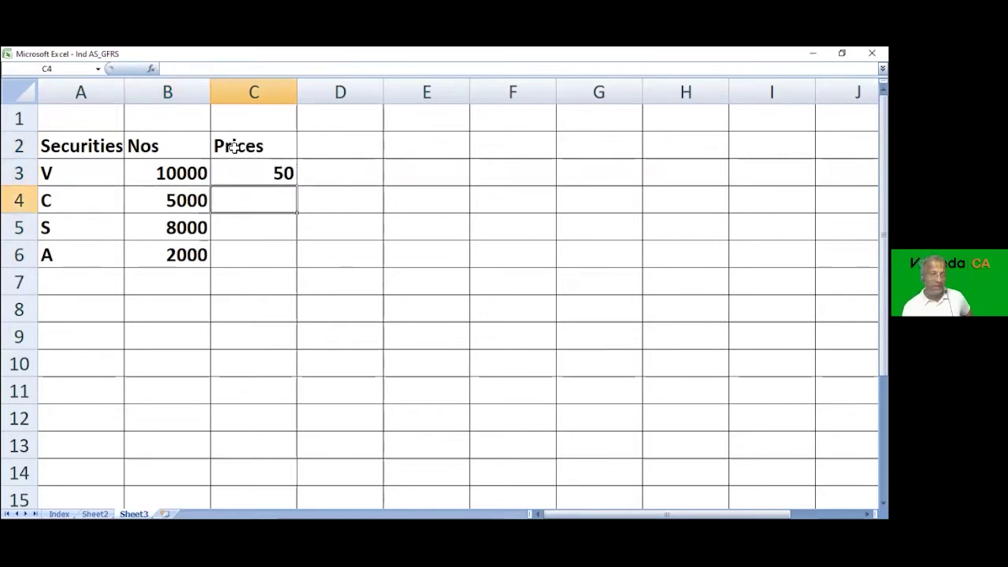
pyautogui.write('20')
pyautogui.press('Return')
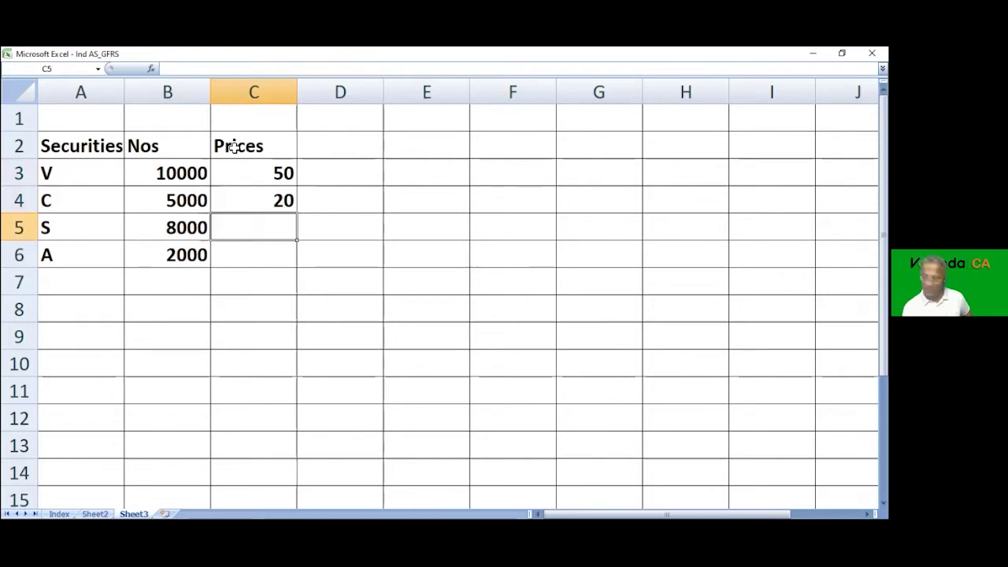
pyautogui.write('25')
pyautogui.press('Return')
pyautogui.write('200')
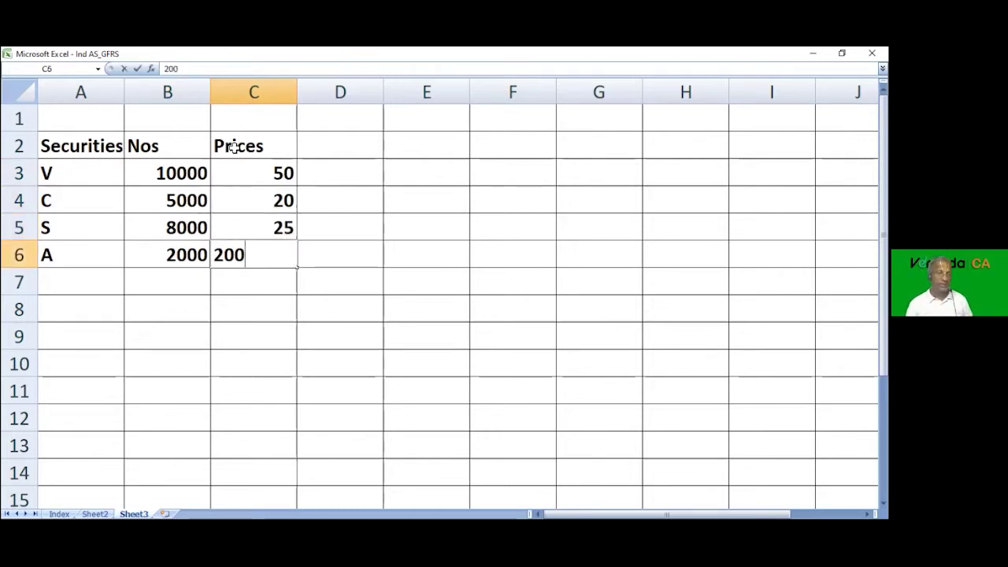
pyautogui.click(333, 157)
# - Add a 'Port Value' column with =B3*C3 filled down from D3 to D6
pyautogui.write('P')
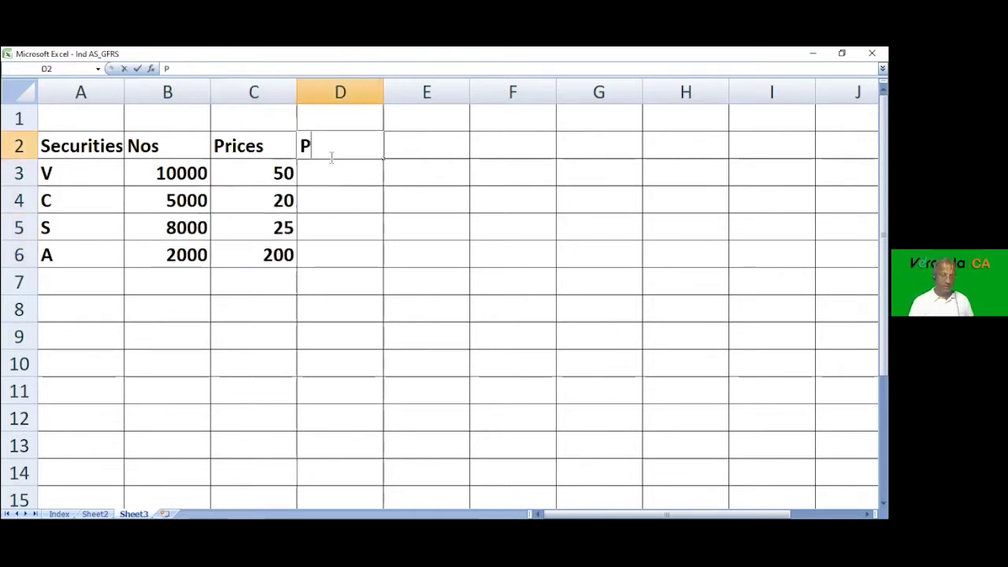
pyautogui.write('ort Value')
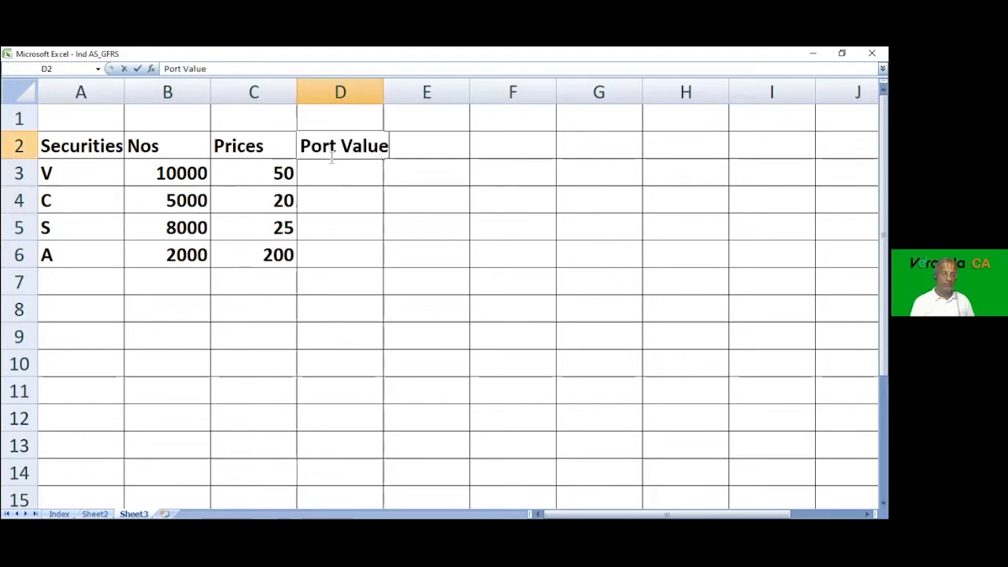
pyautogui.press('Return')
pyautogui.write('=')
pyautogui.press('Left')
pyautogui.press('Left')
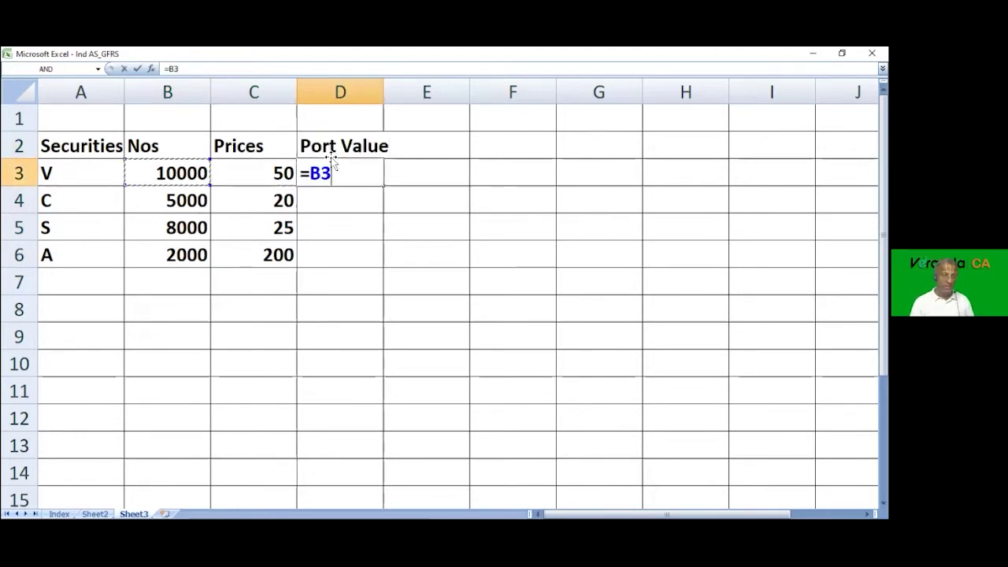
pyautogui.write('*')
pyautogui.press('Left')
pyautogui.press('Return')
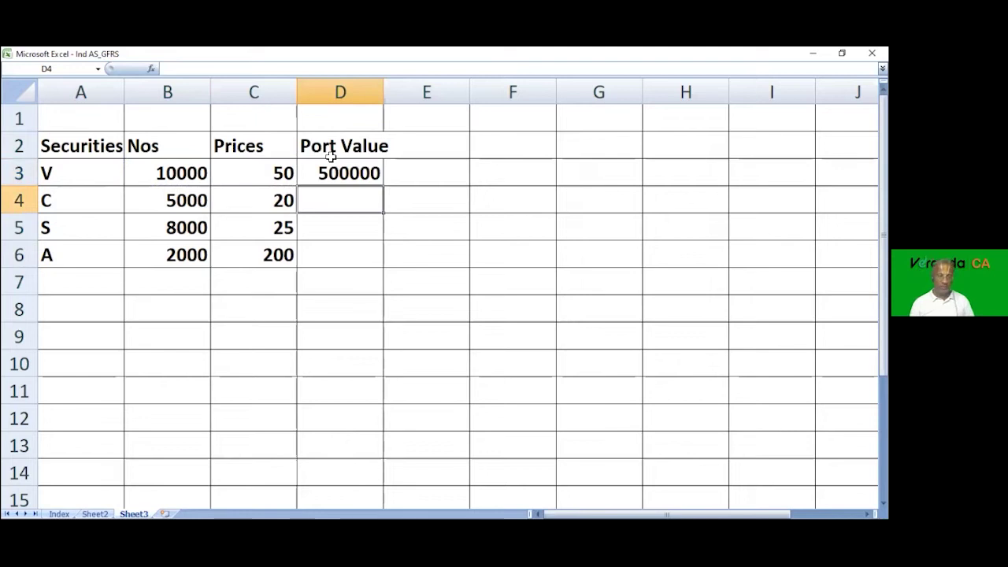
pyautogui.hotkey('shift', 'Down')
pyautogui.hotkey('shift', 'Down')
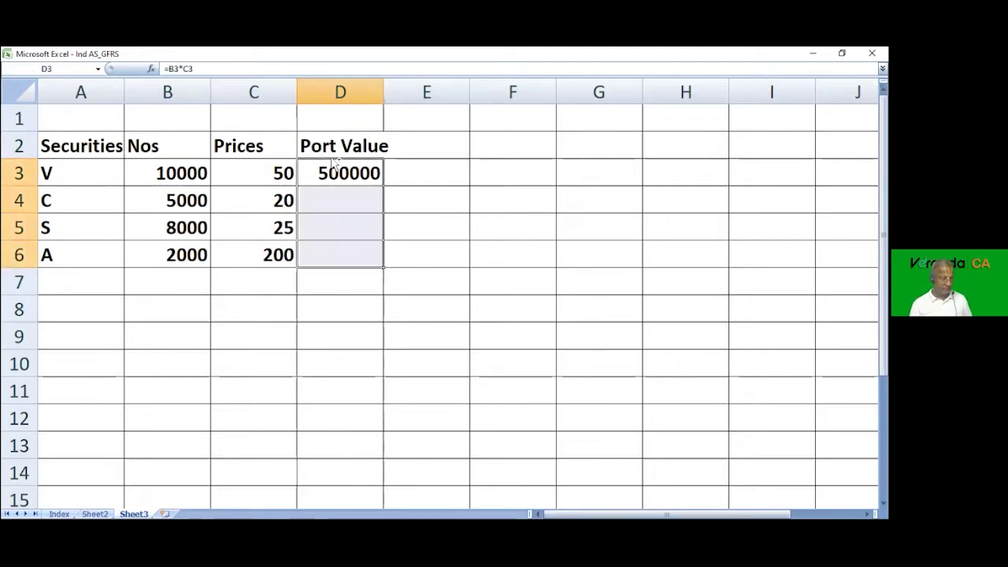
pyautogui.hotkey('ctrl', 'd')
# - AutoSum the portfolio values in D7, giving a total of 1200000
pyautogui.press('Down')
pyautogui.press('Down')
pyautogui.press('Down')
pyautogui.press('Down')
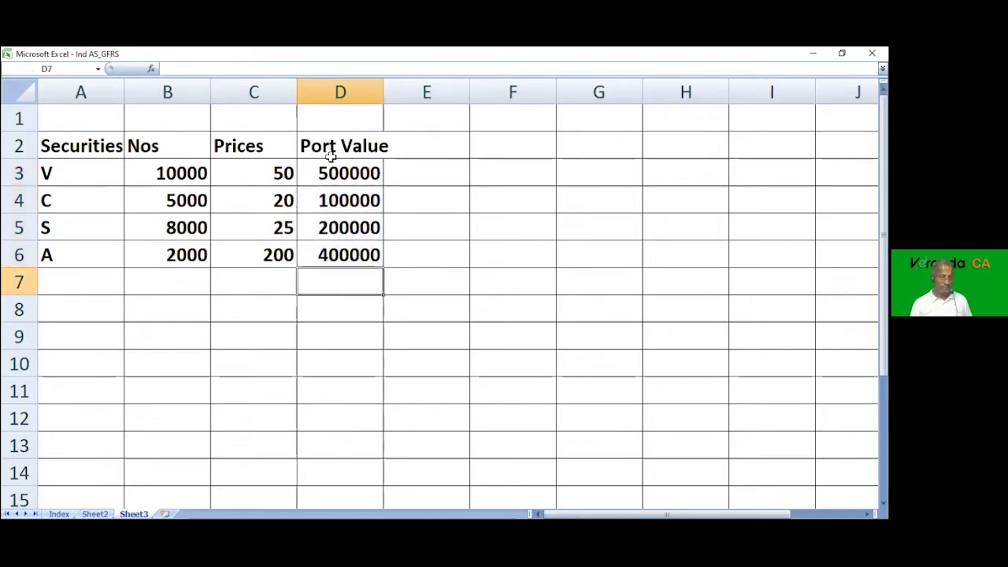
pyautogui.hotkey('alt', '=')
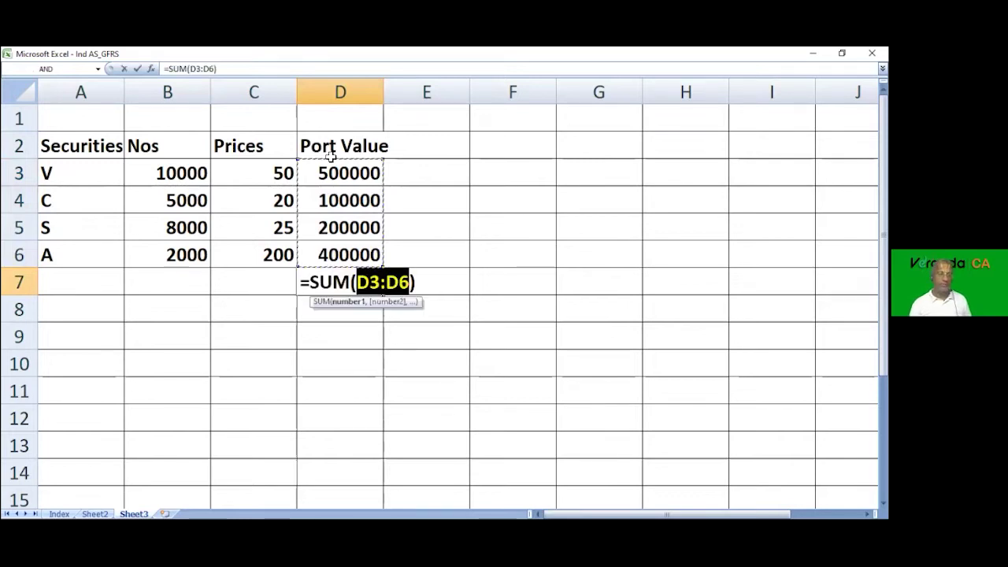
pyautogui.press('Return')
pyautogui.click(424, 145)
# - Head column E 'Proportion' and enter =D3/$D$7 in E3
pyautogui.write('Pro')
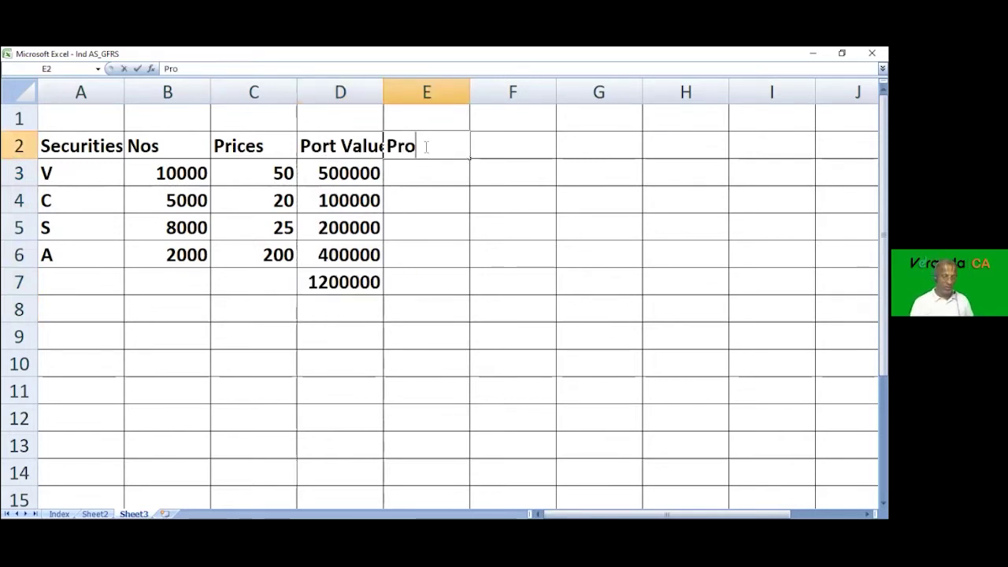
pyautogui.write('portion')
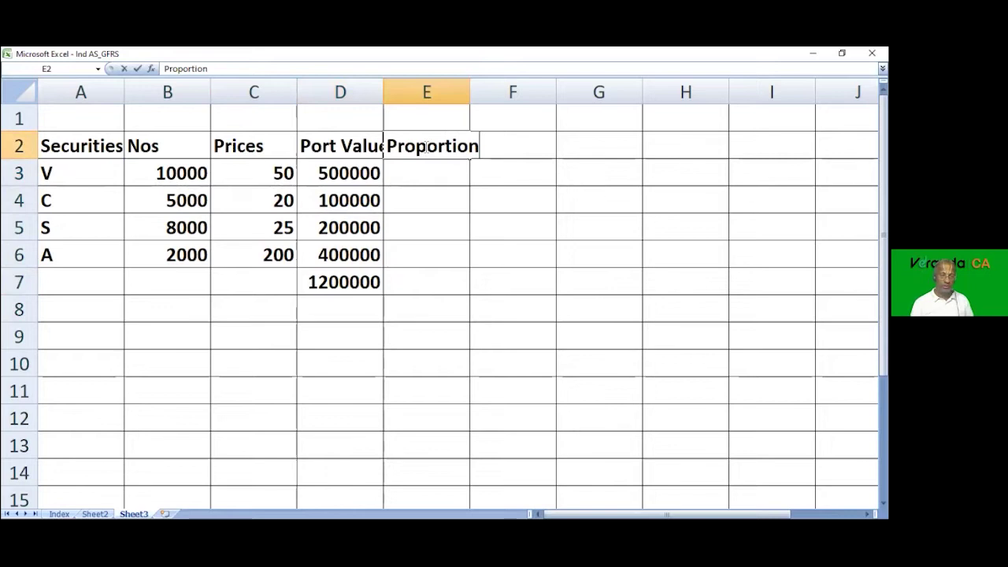
pyautogui.press('Return')
pyautogui.write('=')
pyautogui.press('Left')
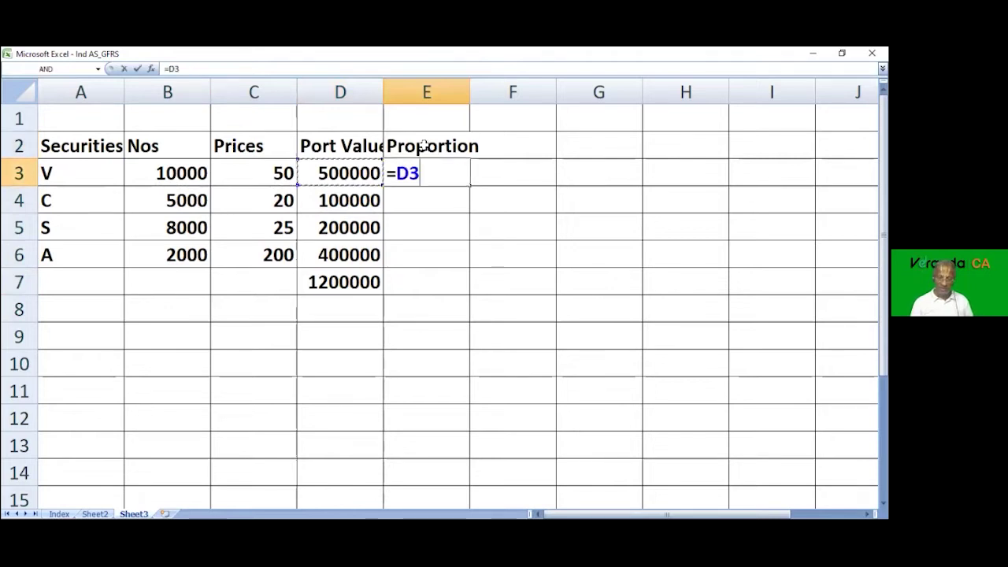
pyautogui.write('/')
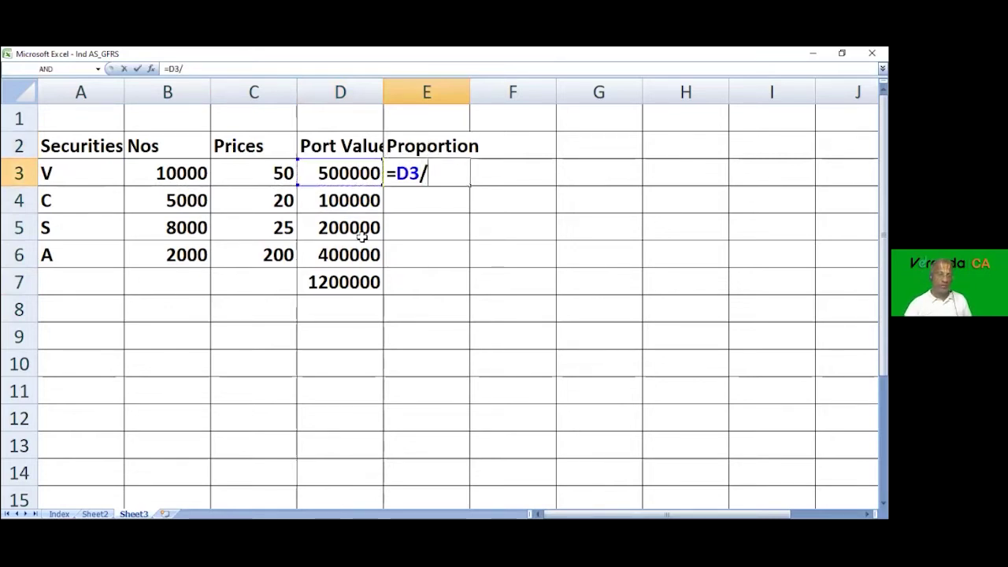
pyautogui.click(354, 278)
pyautogui.press('F4')
pyautogui.press('Return')
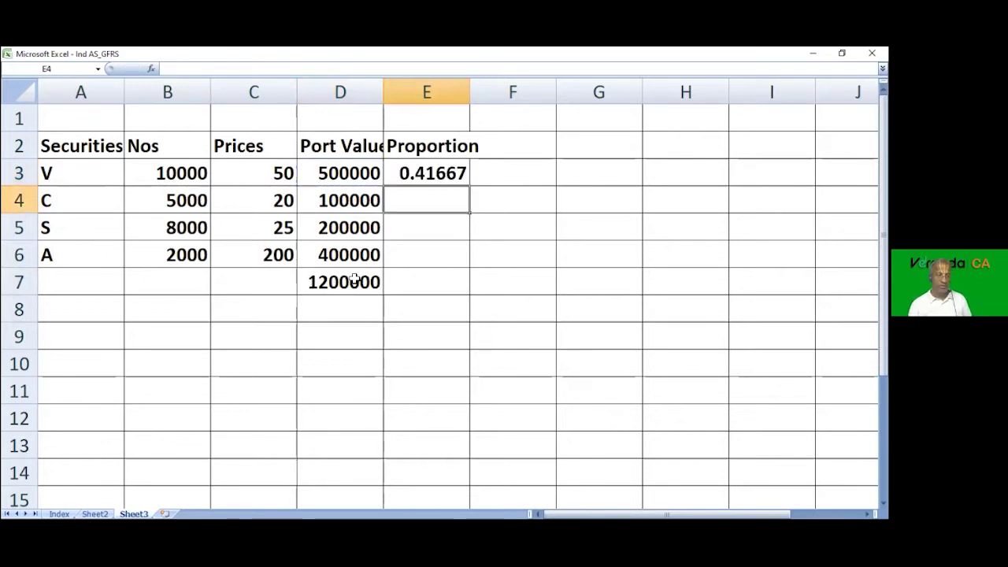
# - Copy the proportion formula down through E7, giving a total share of 1
pyautogui.hotkey('ctrl', 'd')
pyautogui.press('Down')
pyautogui.hotkey('ctrl', 'd')
pyautogui.press('Down')
pyautogui.hotkey('ctrl', 'd')
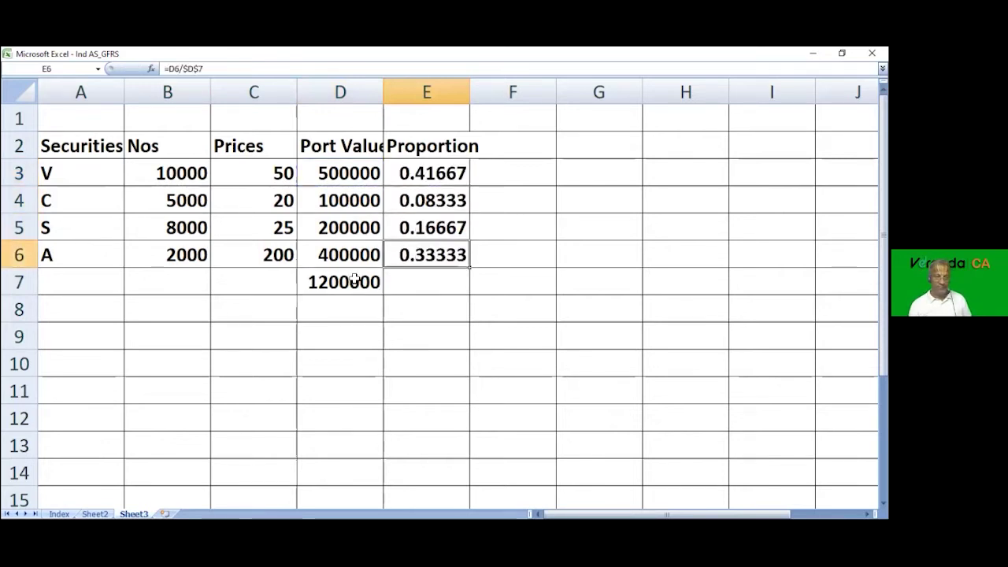
pyautogui.press('Down')
pyautogui.hotkey('ctrl', 'd')
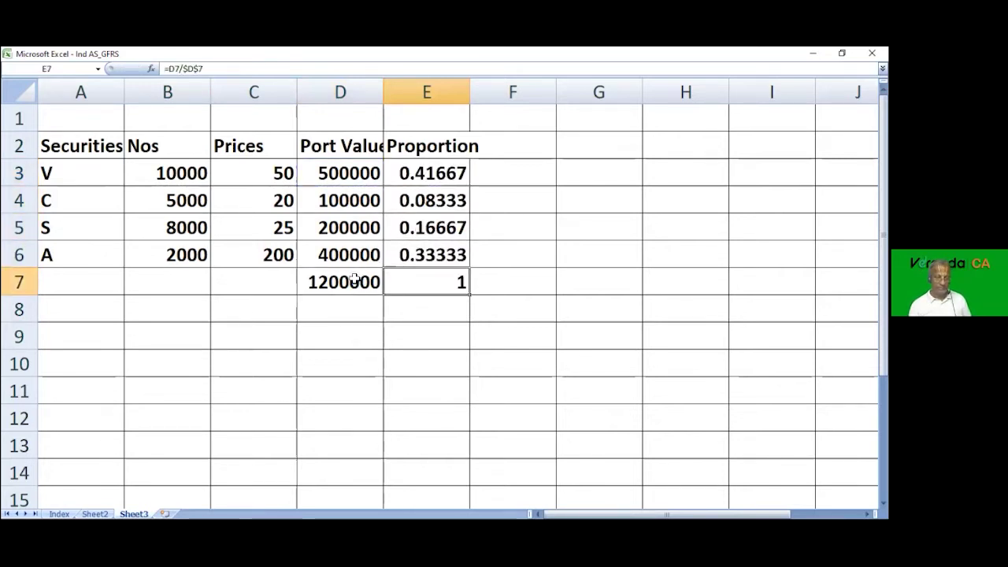